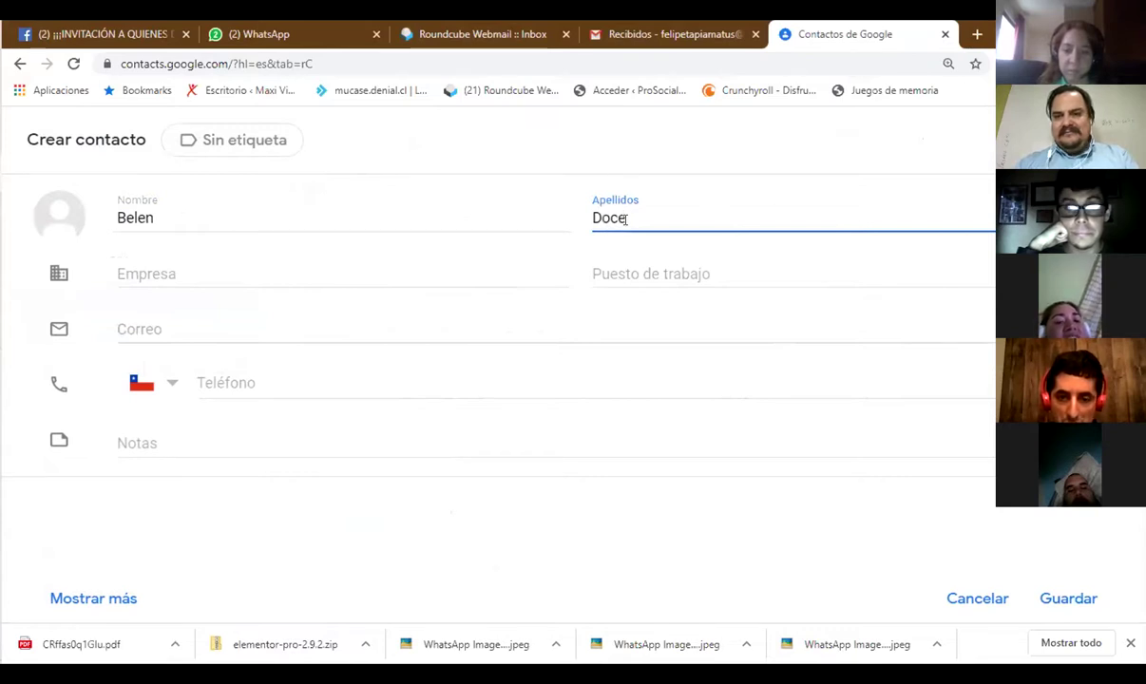
- Clear the new contact's surname and enter Casa Calu as the company
key("BackSpace")
key("BackSpace")
key("BackSpace")
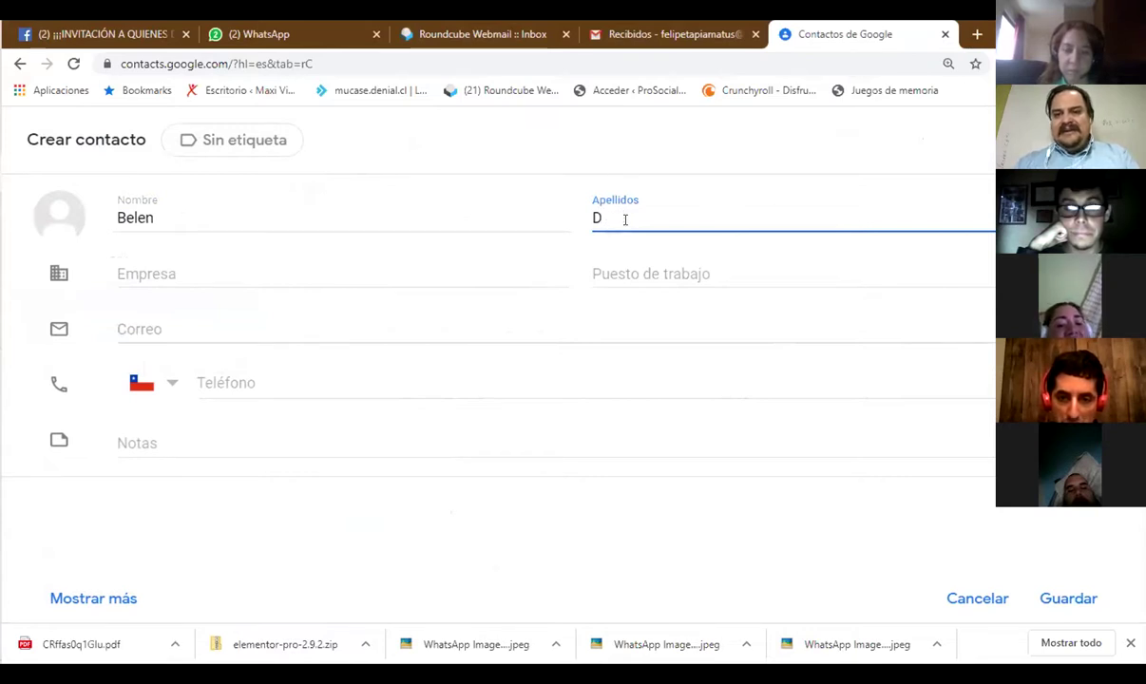
key("BackSpace")
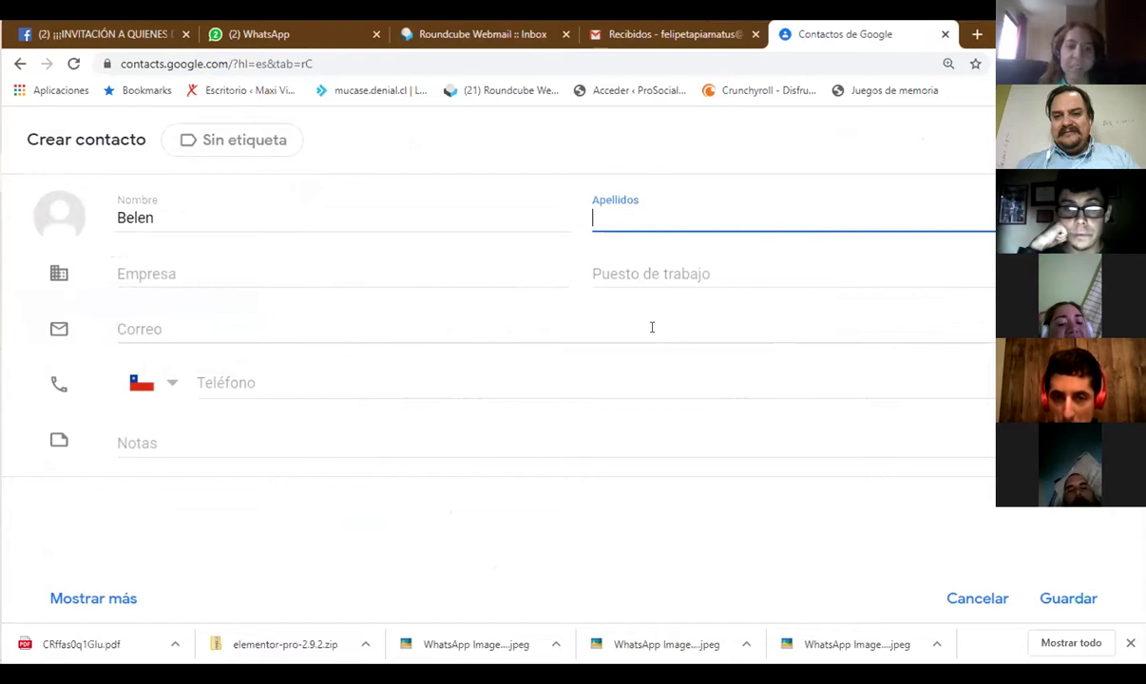
left_click(316, 274)
type("Casa ")
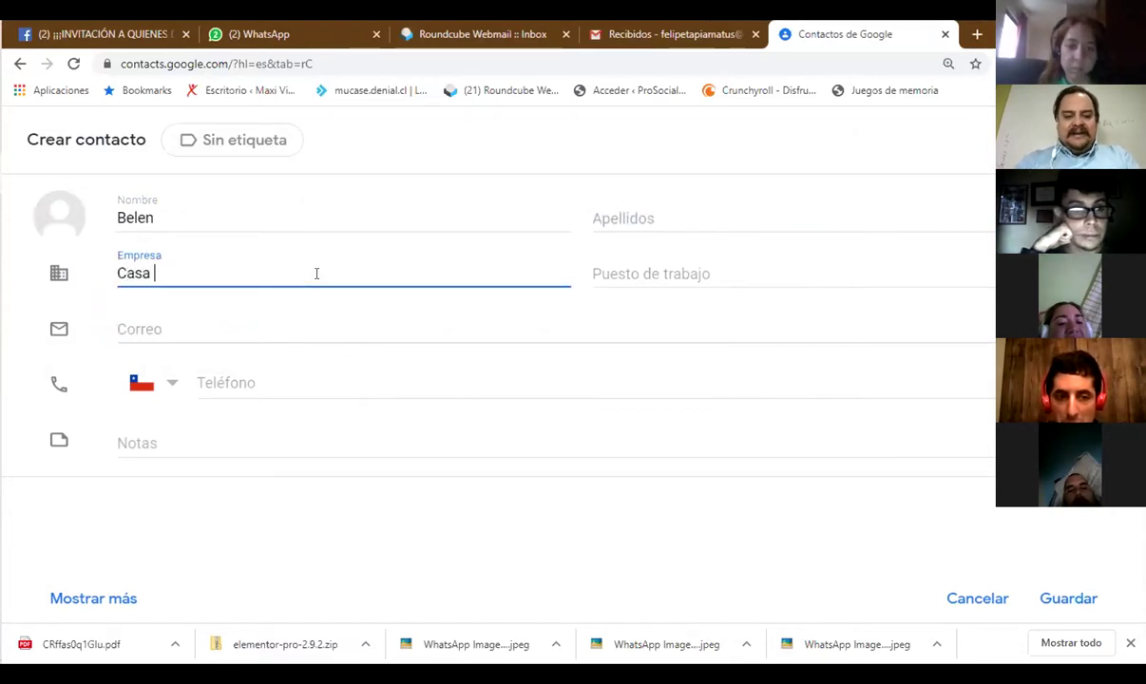
type("Calu")
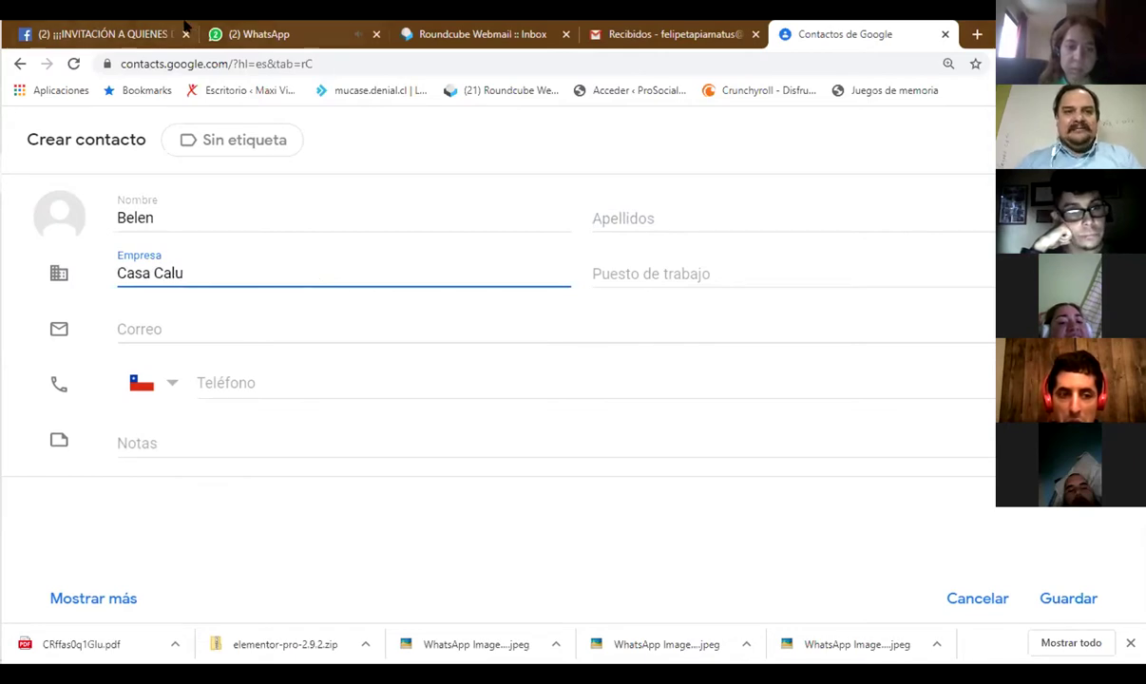
left_click(237, 33)
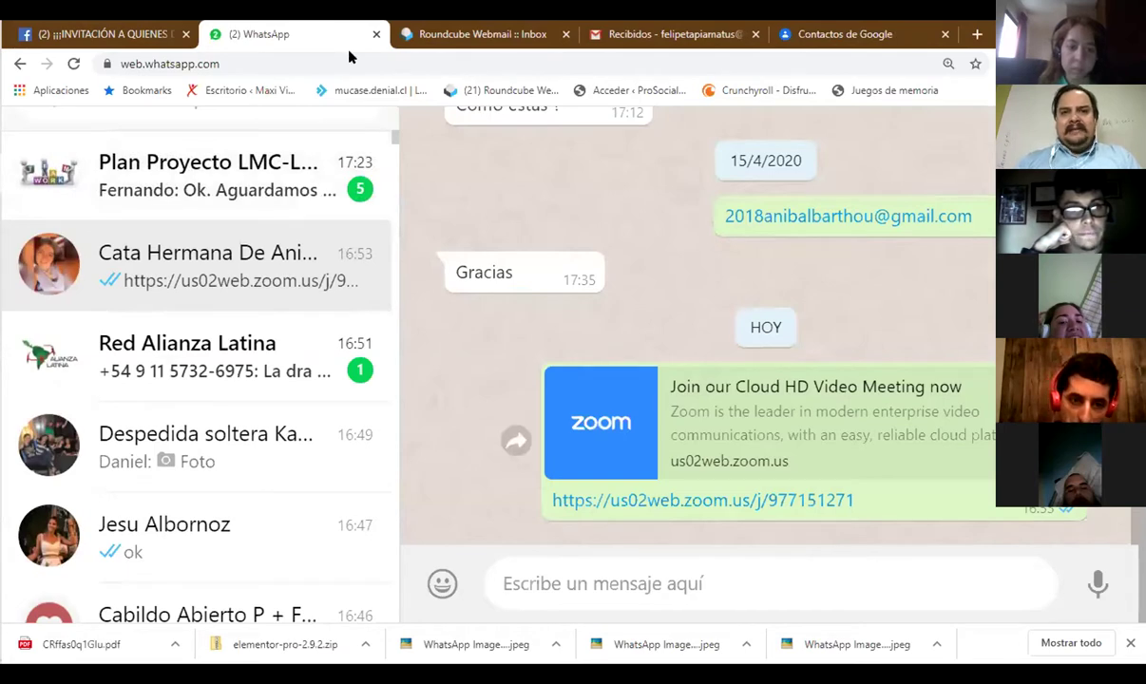
key("ctrl+4")
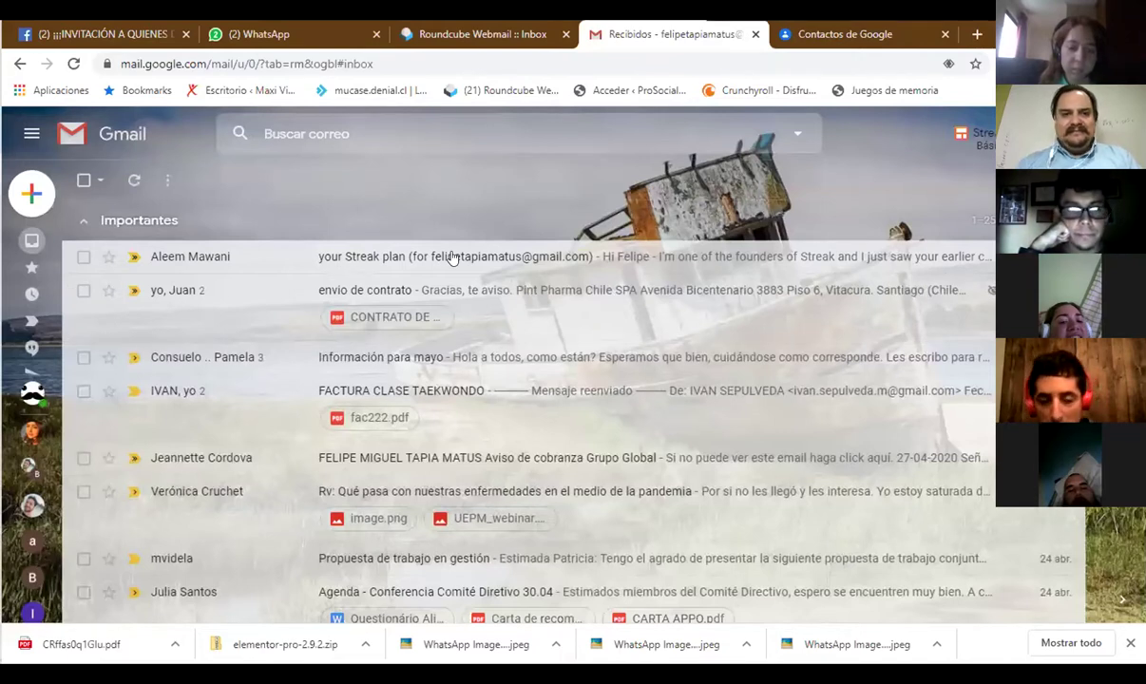
key("ctrl+5")
- Enter Alumna as the new contact's job title and fill in the contact's surname
left_click(596, 273)
type("Alumna")
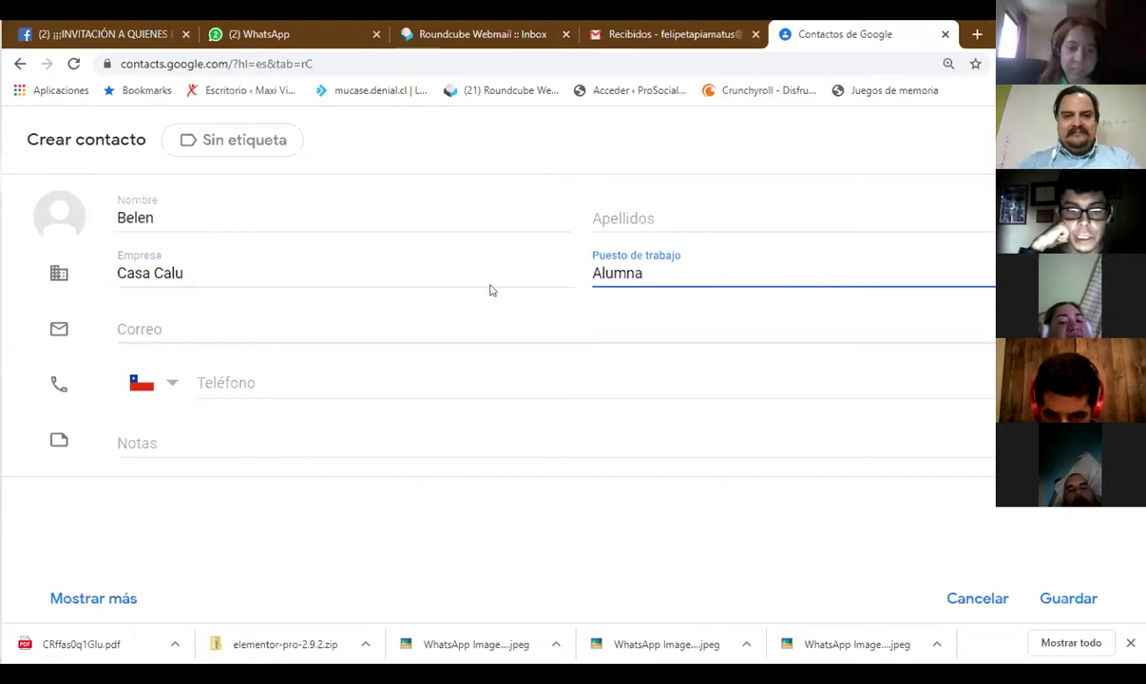
left_click(163, 335)
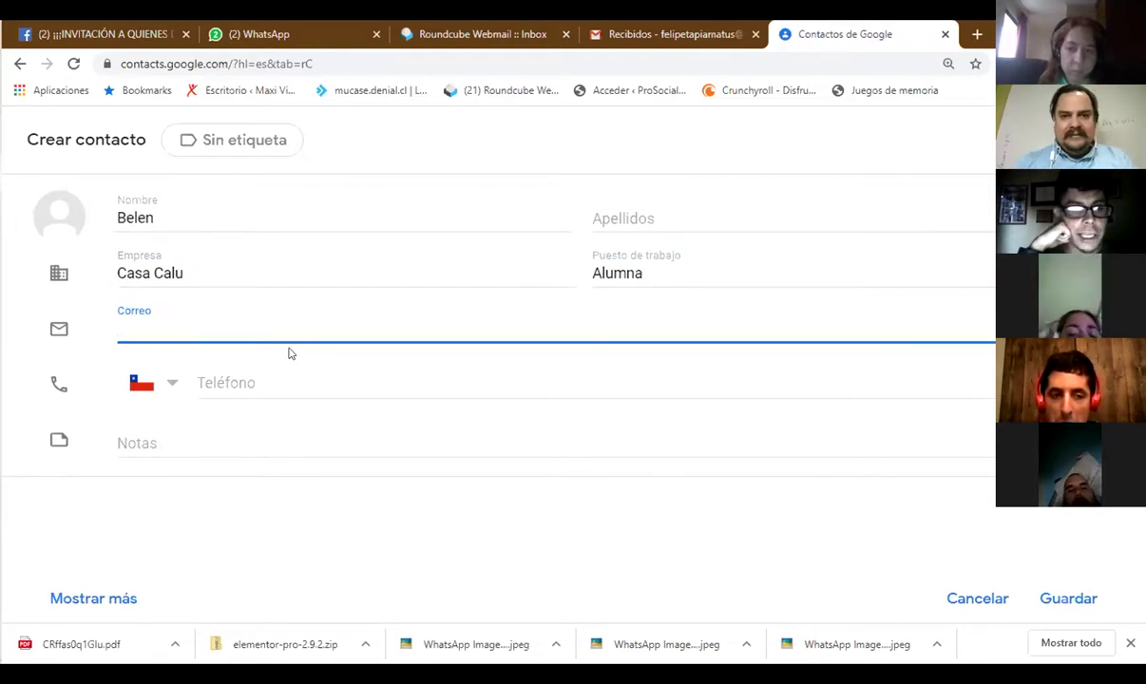
left_click(594, 212)
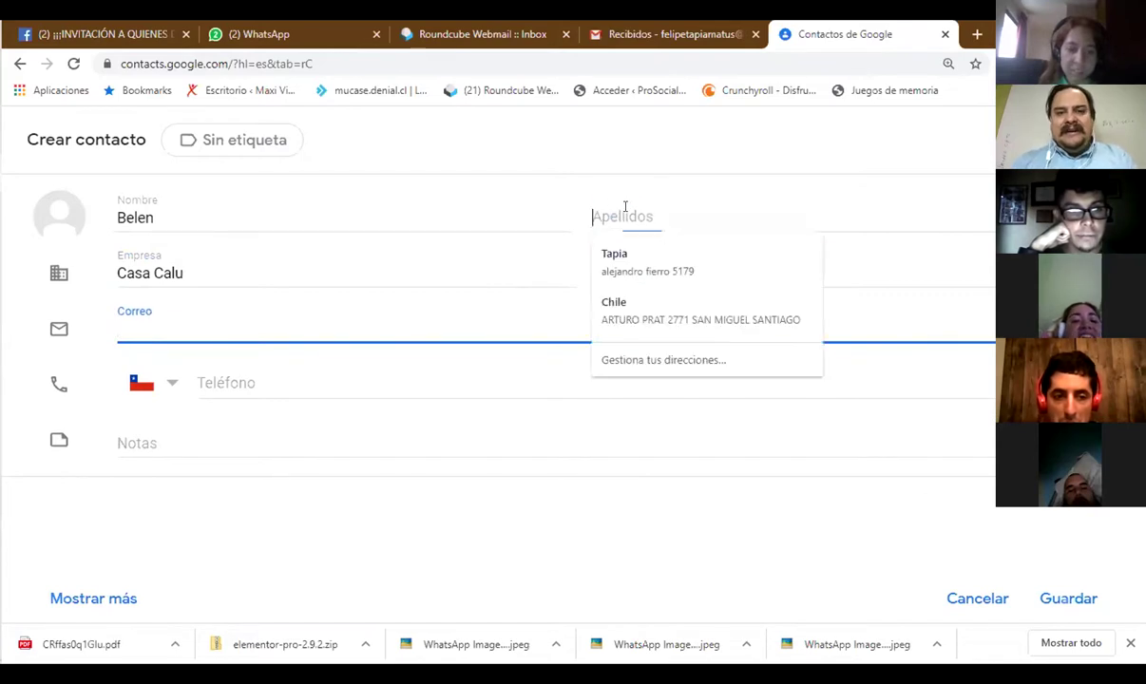
type("Rocci")
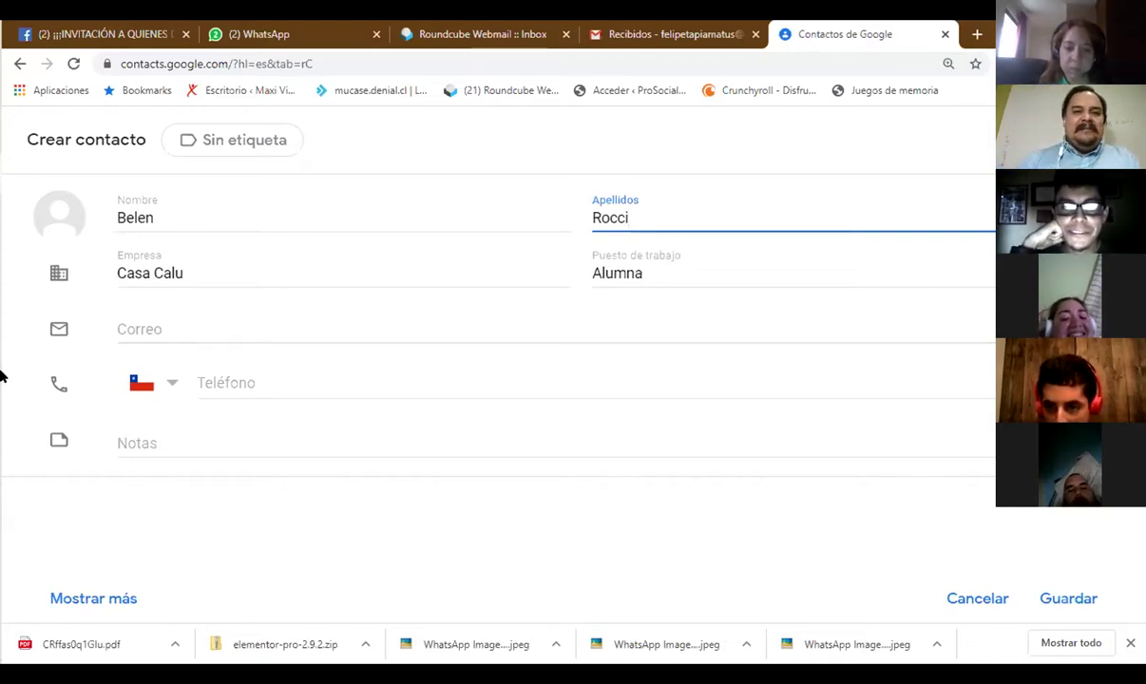
- Set the phone country to Argentina (+54) and correct the spelling of the contact's surname
left_click(169, 382)
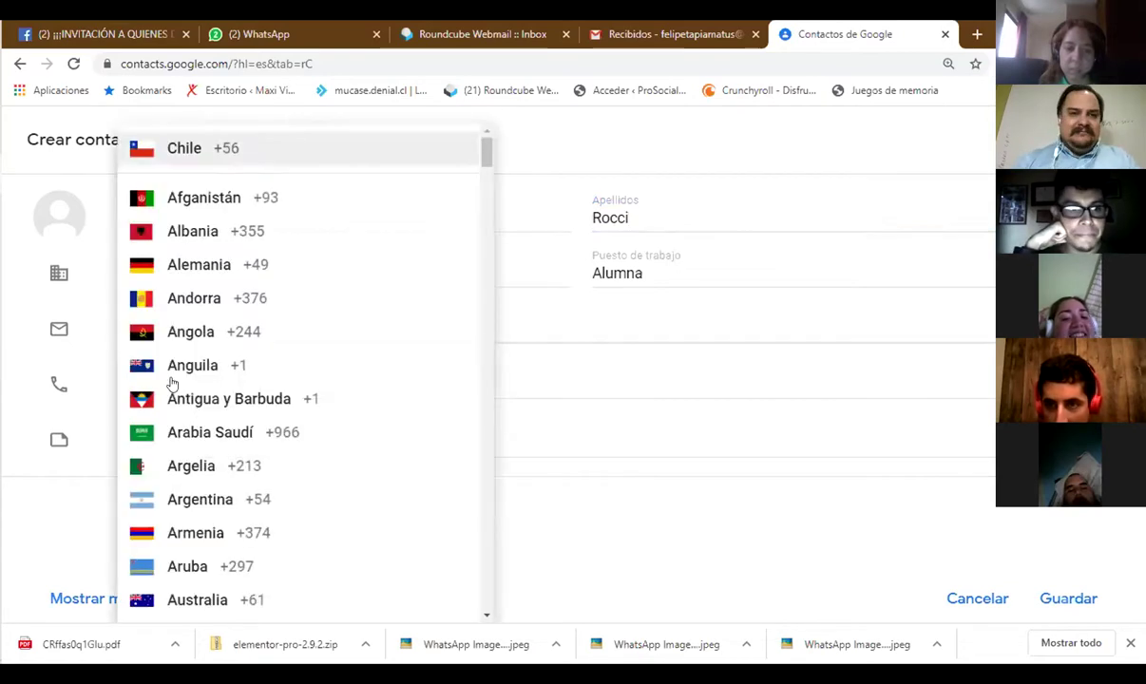
left_click(264, 501)
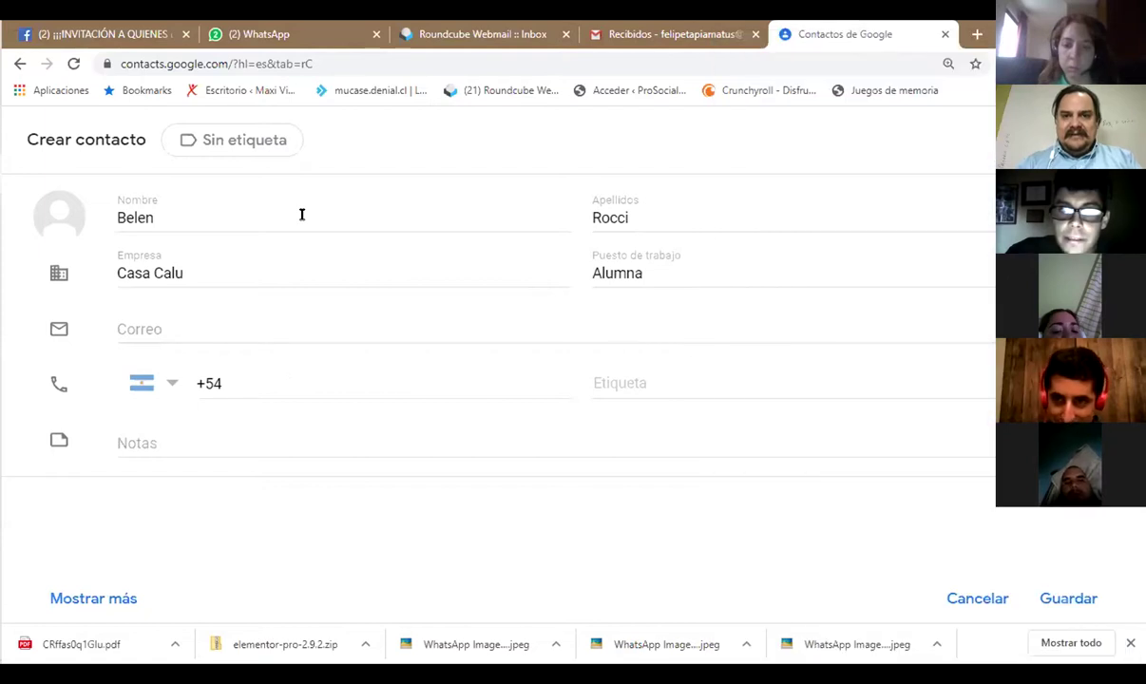
left_click(613, 218)
key("BackSpace")
key("BackSpace")
type("ss")
left_click(238, 382)
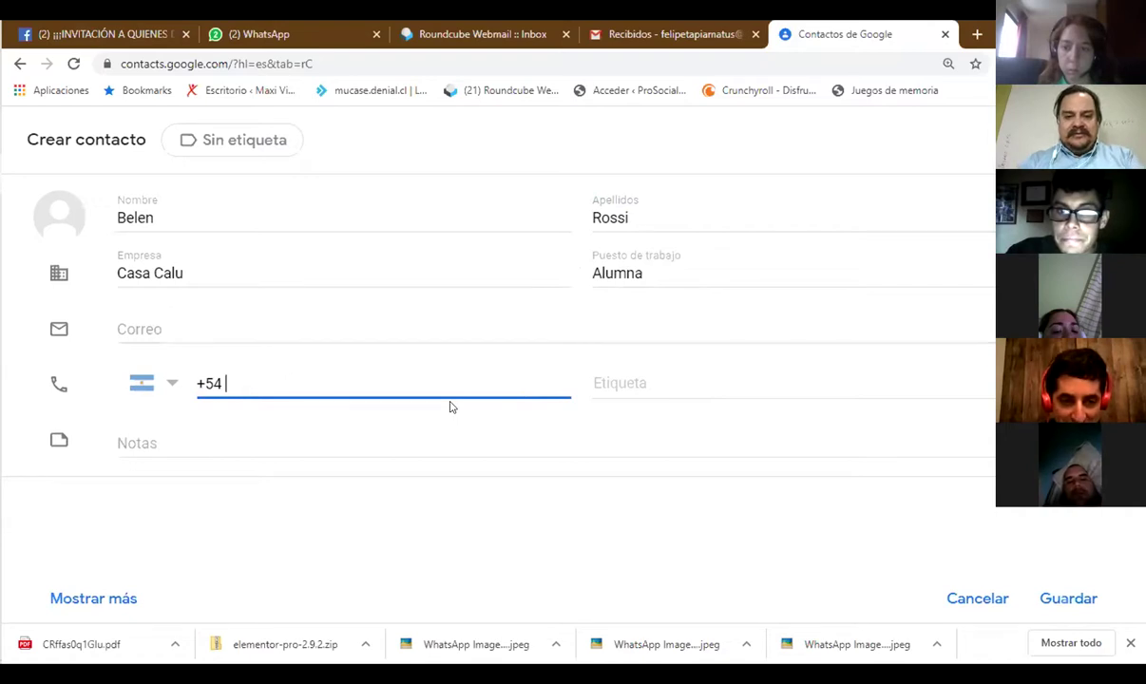
type("0")
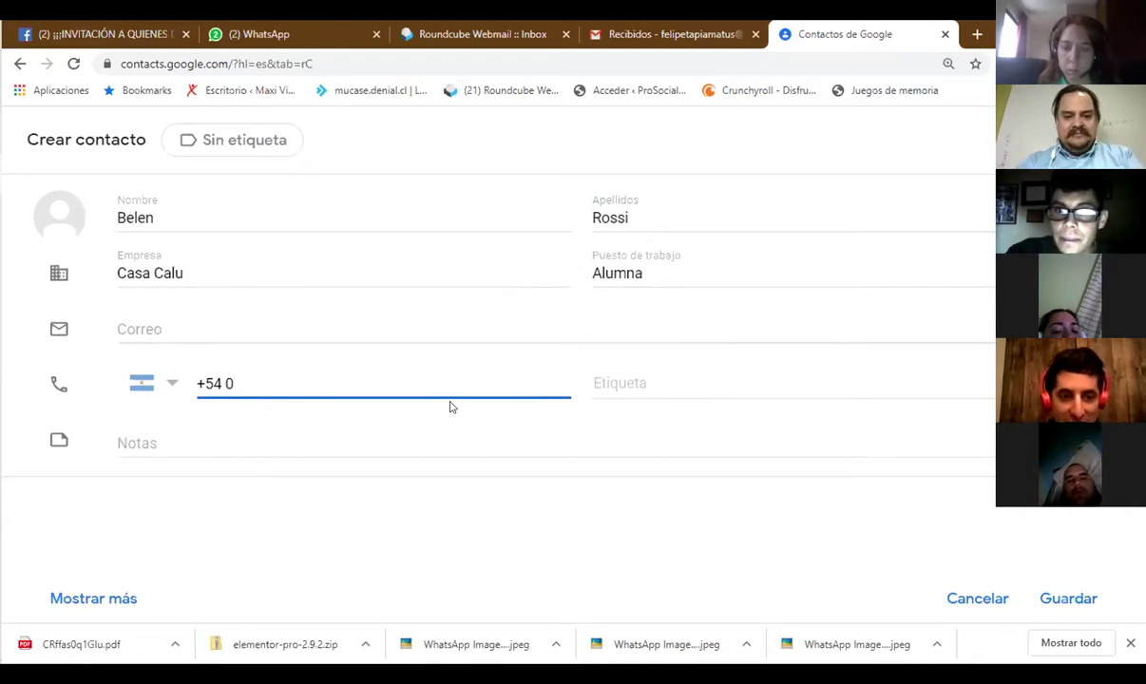
type("49")
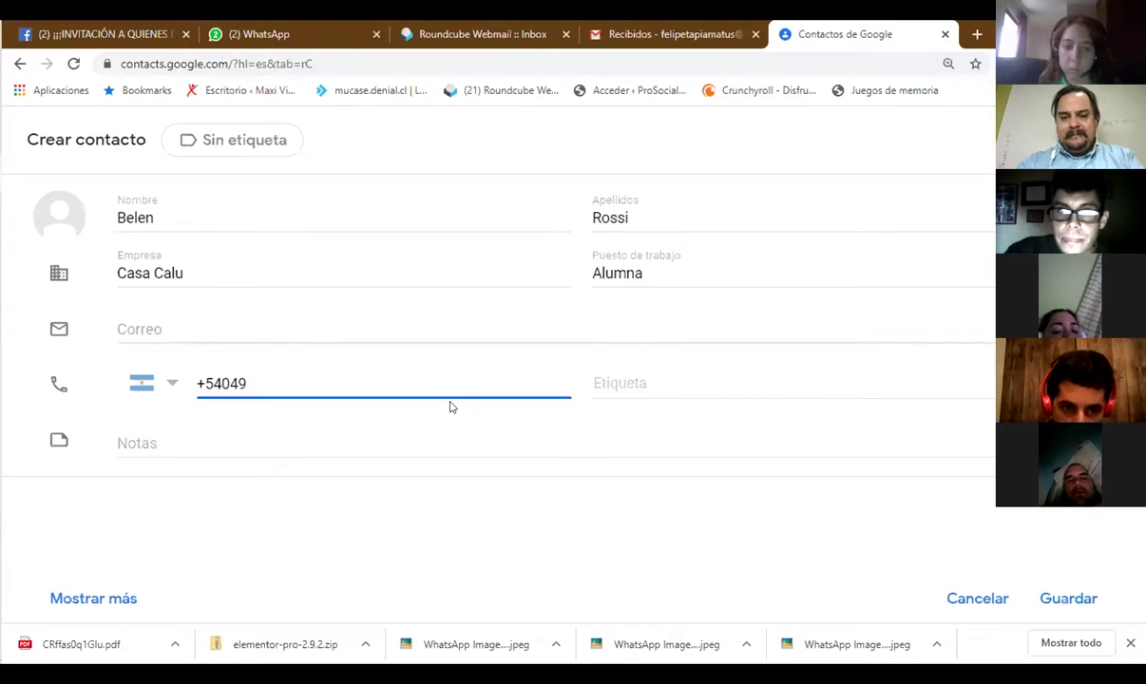
type("9")
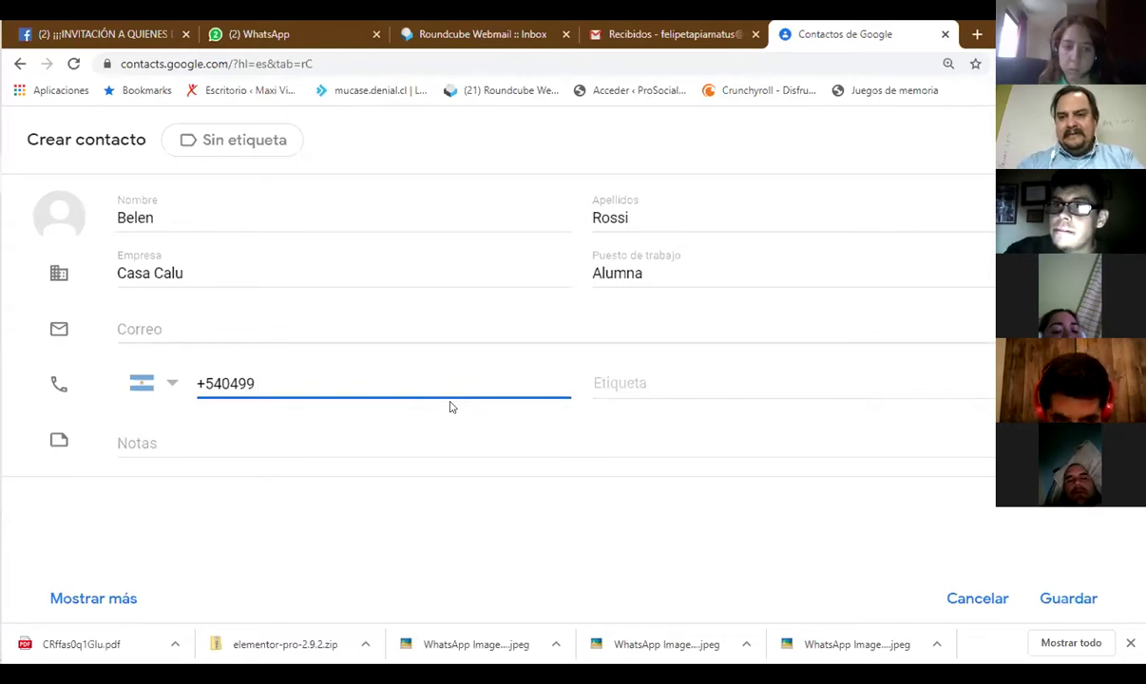
type("1111")
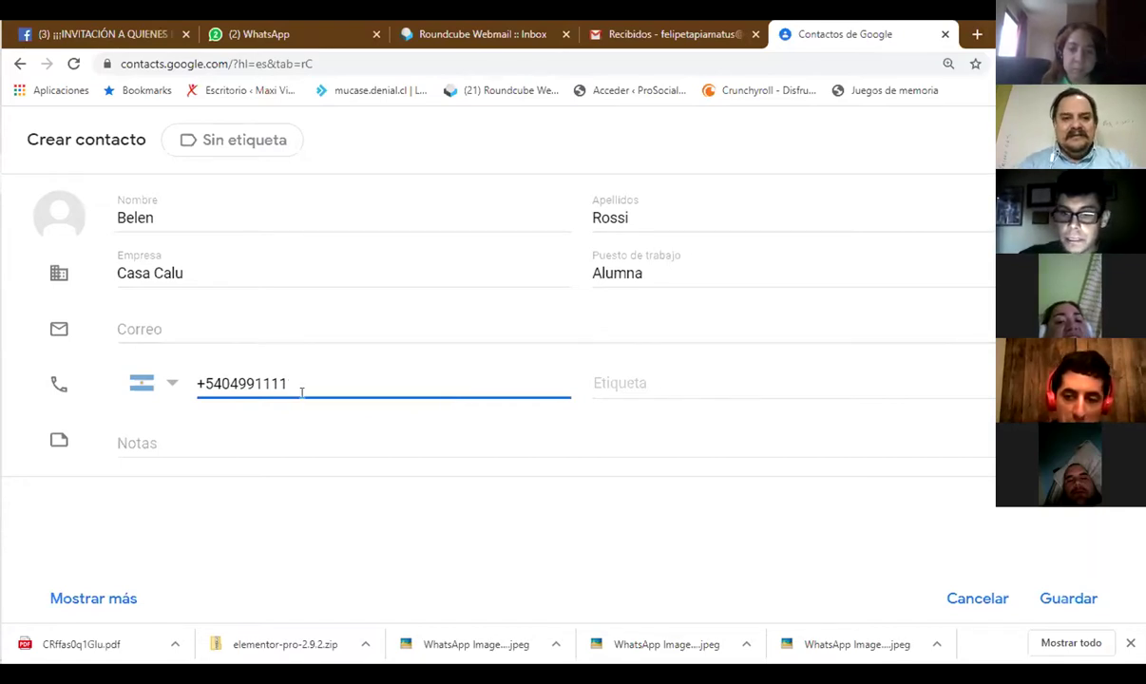
key("BackSpace")
key("BackSpace")
key("BackSpace")
key("BackSpace")
key("BackSpace")
key("BackSpace")
key("BackSpace")
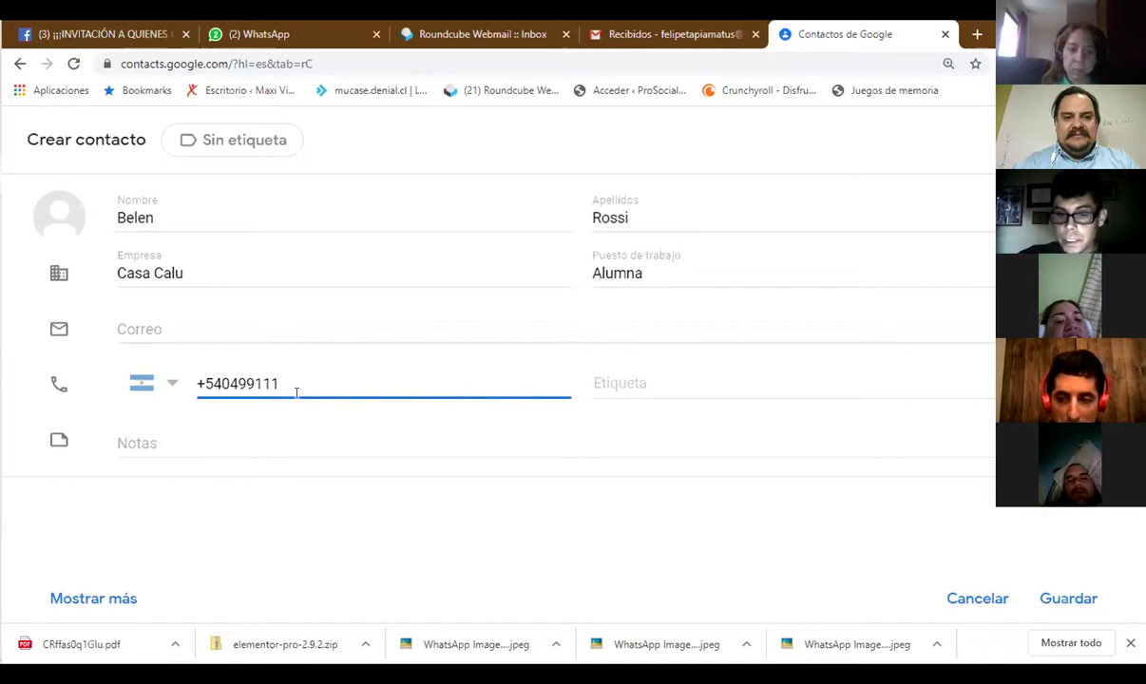
key("BackSpace")
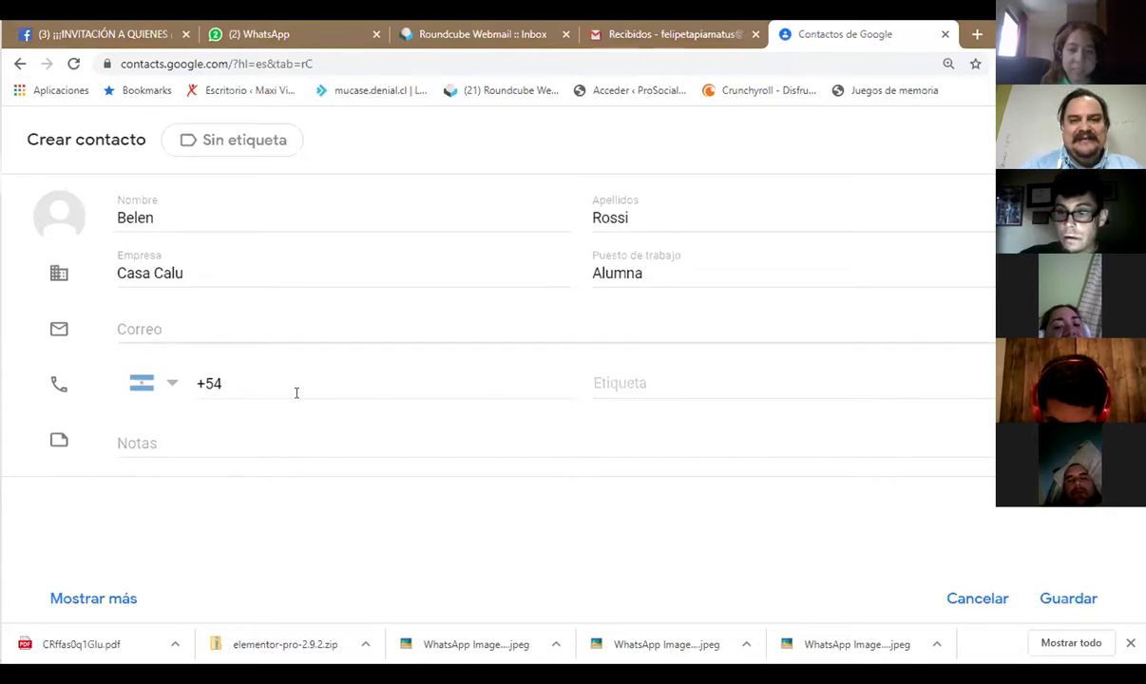
- Paste the contact's phone number and add the note "es una buena amiga mia"
left_click(256, 390)
key("ctrl+v")
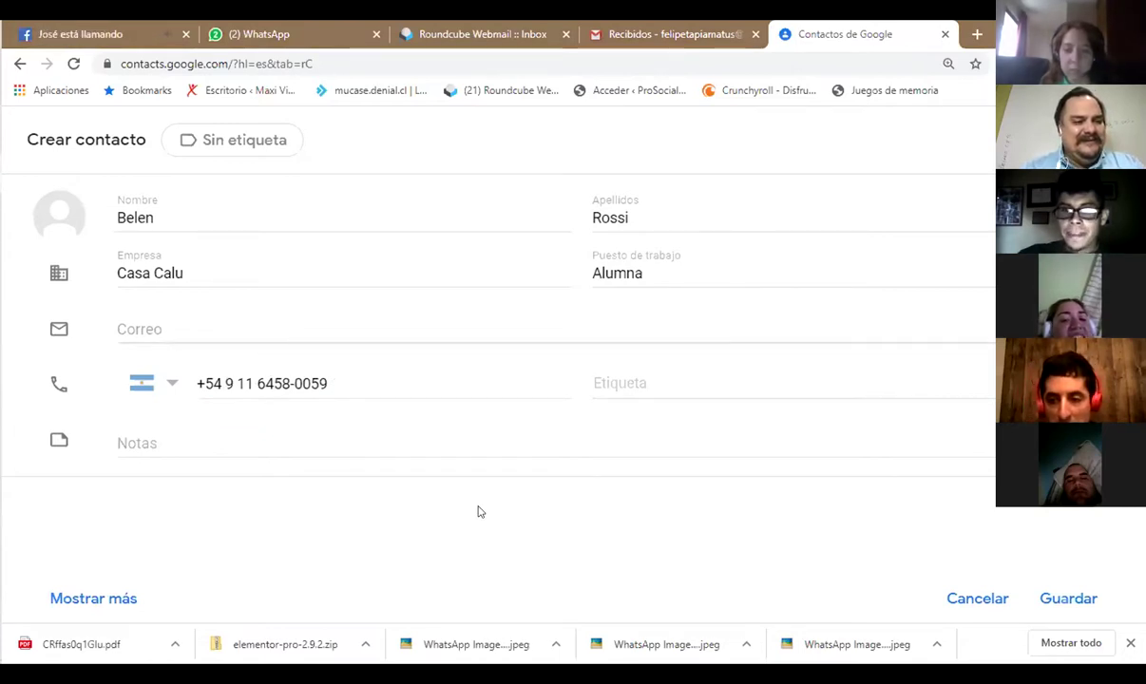
left_click(238, 449)
type("es una buena amiga mia")
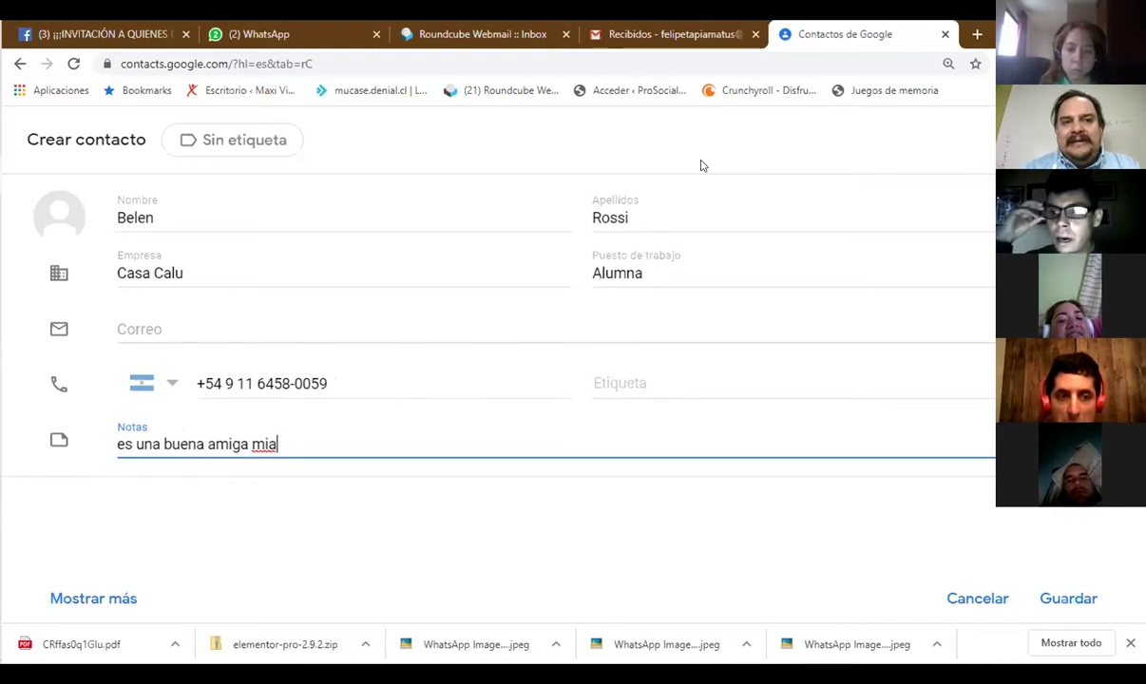
- Assign the casa calu label to the new contact and save it
left_click(229, 143)
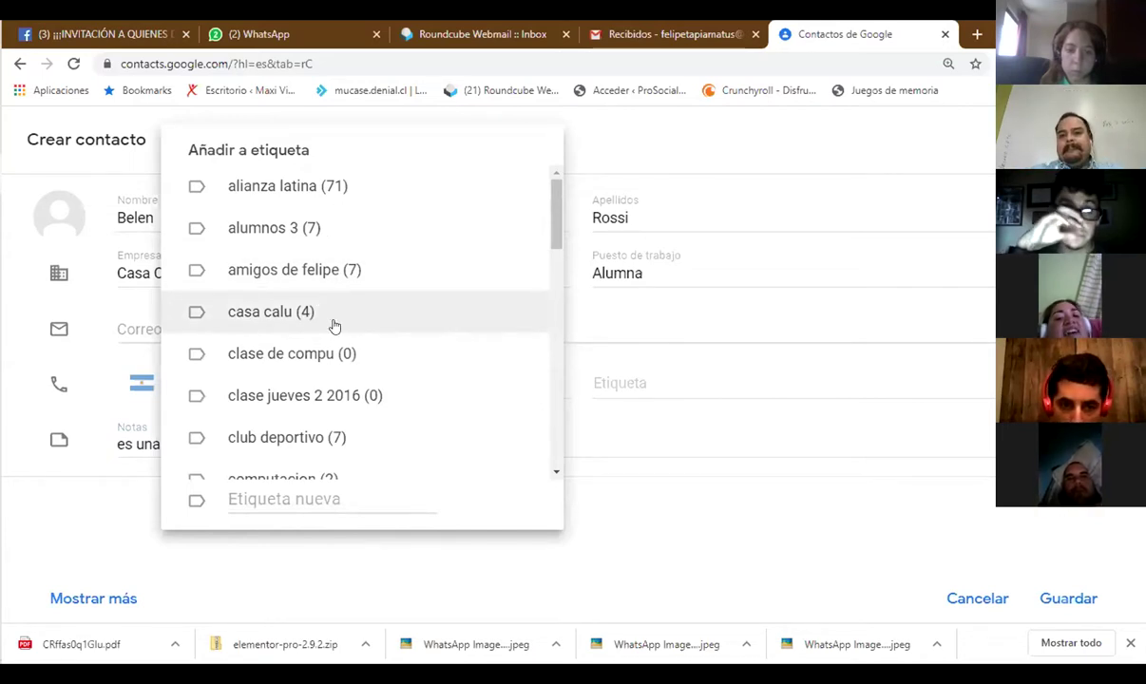
left_click(333, 326)
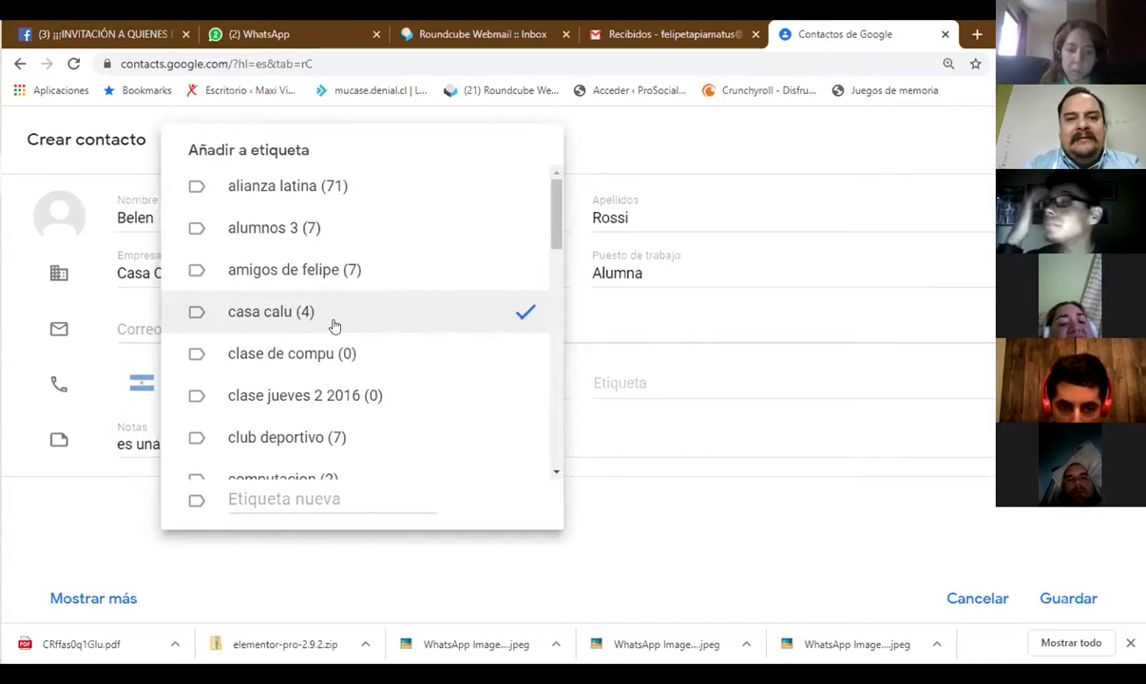
left_click(589, 158)
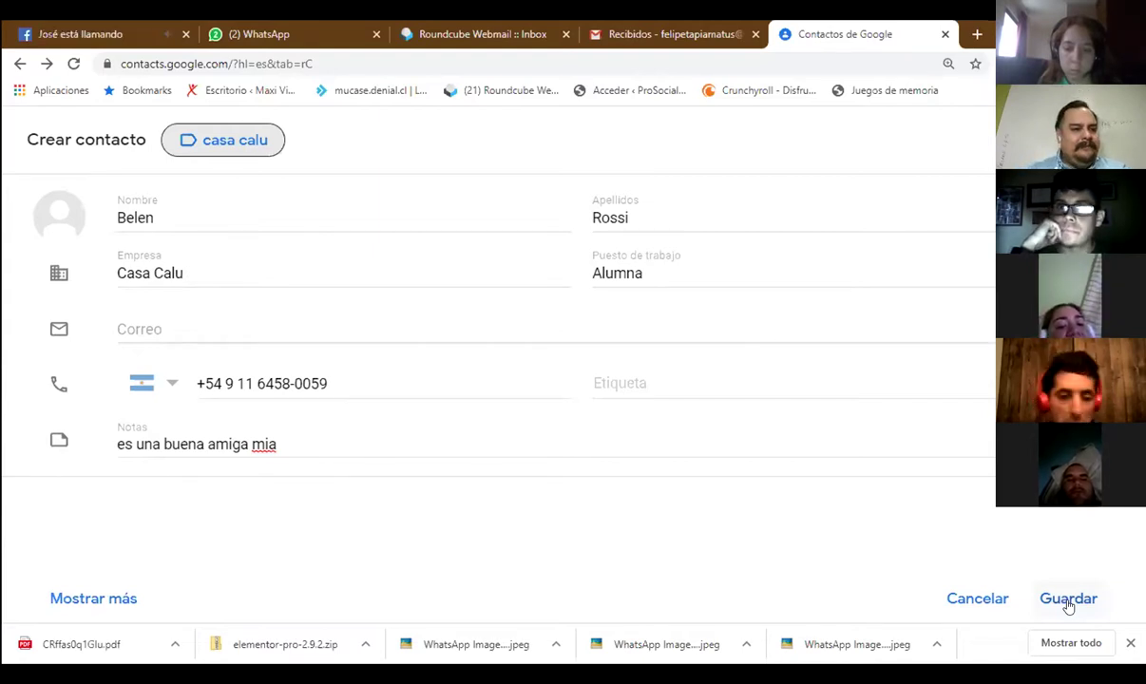
left_click(1068, 601)
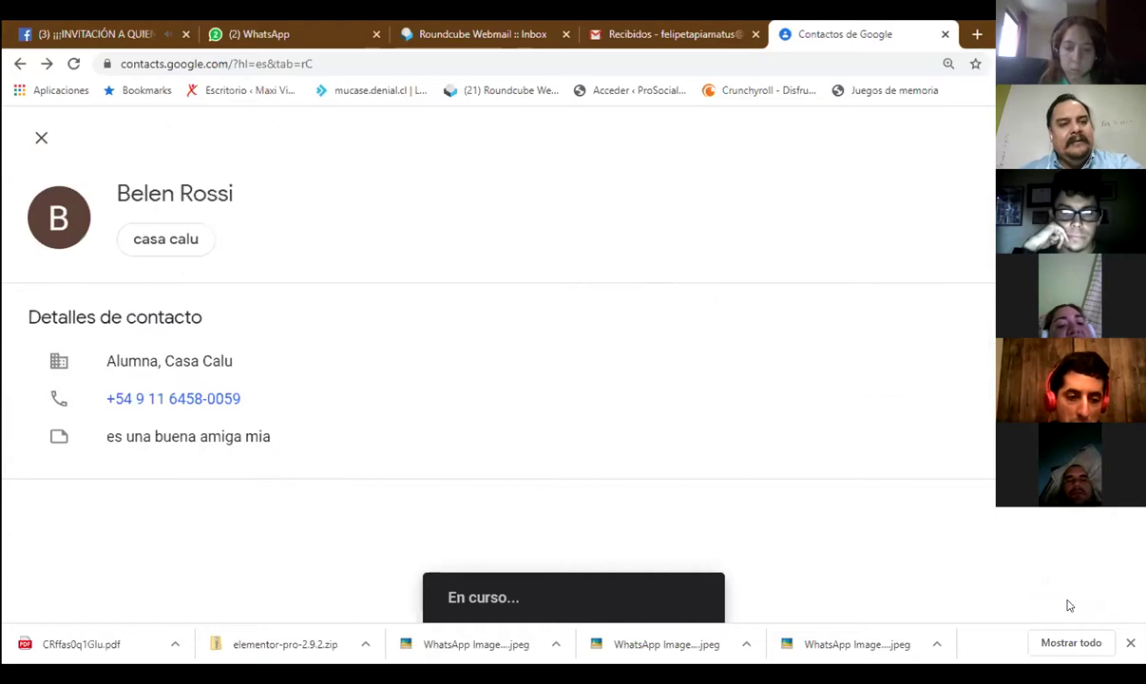